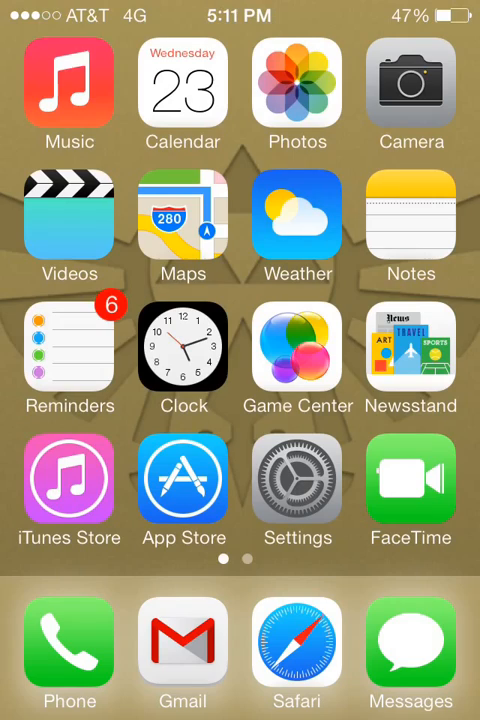
Launch the Settings app from the home screen.
click(297, 478)
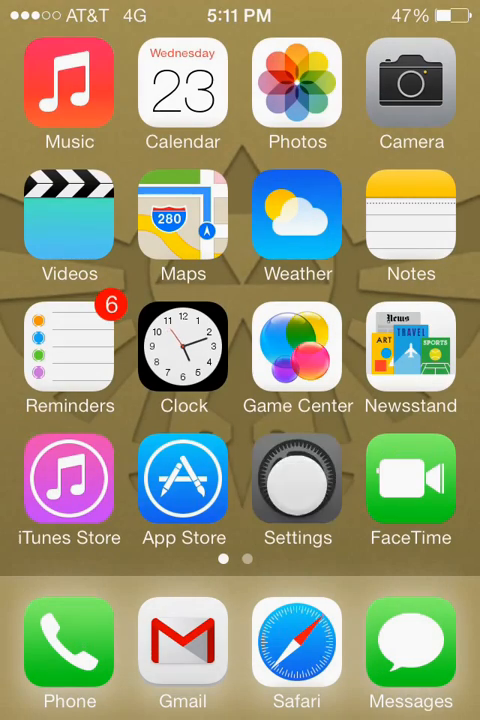
scroll(302, 559, up, 10)
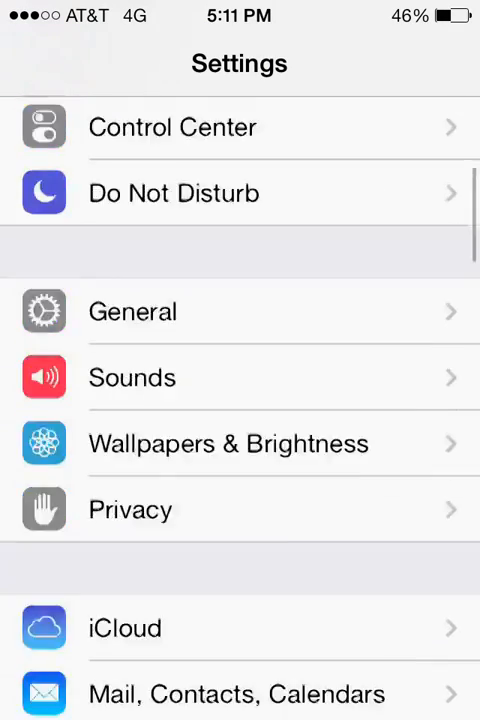
scroll(313, 589, down, 5)
scroll(334, 456, down, 6)
scroll(311, 456, down, 10)
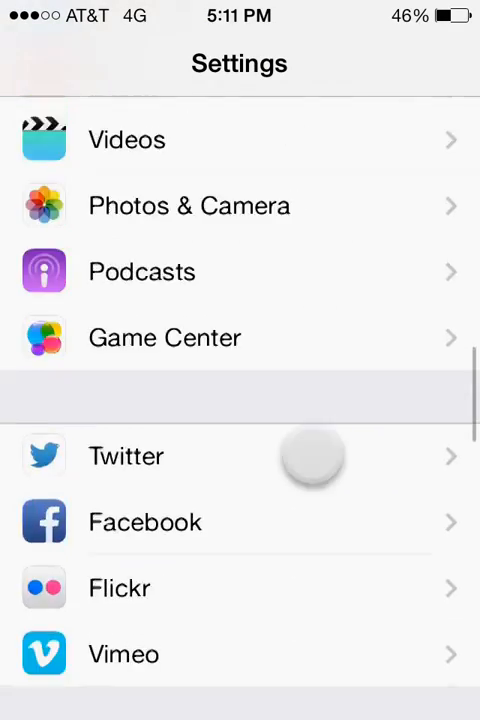
scroll(324, 270, down, 3)
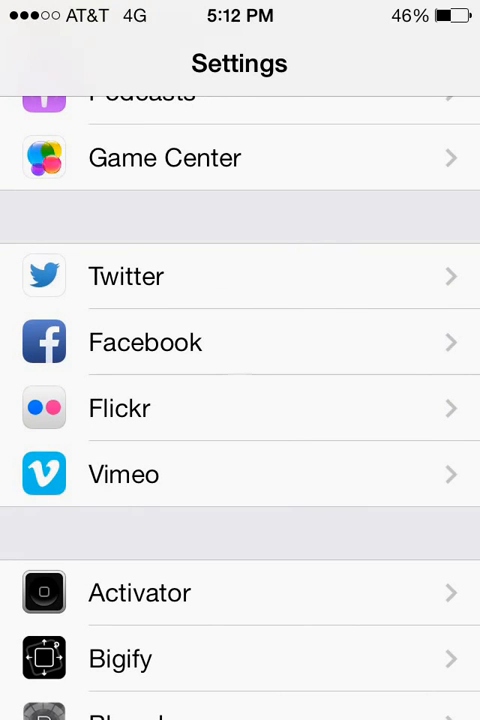
In the Facebook account page, leave Contacts access switched off, then go back to Settings.
click(238, 341)
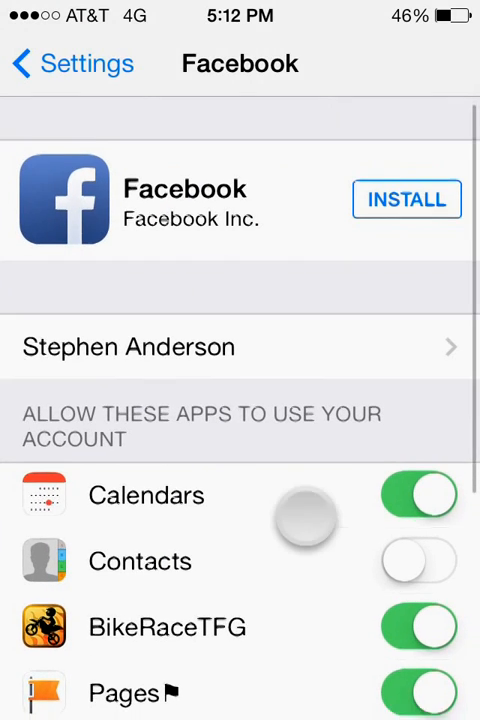
scroll(305, 522, down, 4)
scroll(305, 329, down, 1)
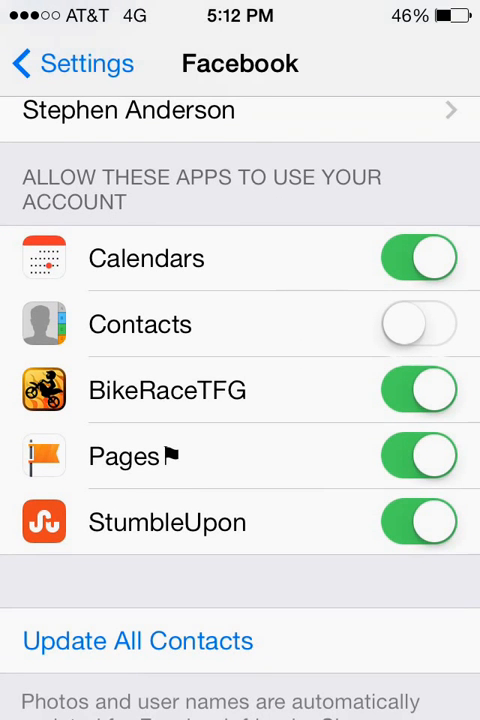
click(418, 324)
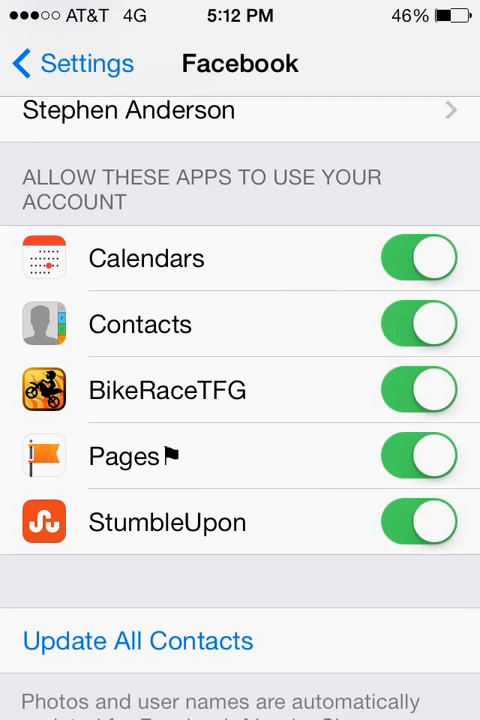
click(418, 324)
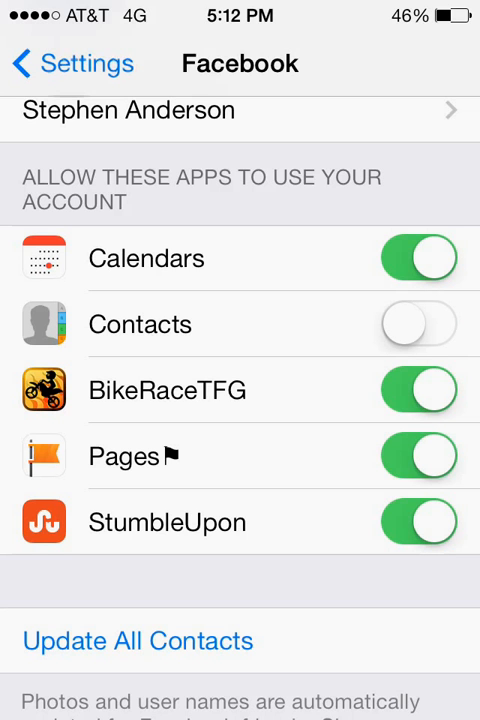
click(64, 63)
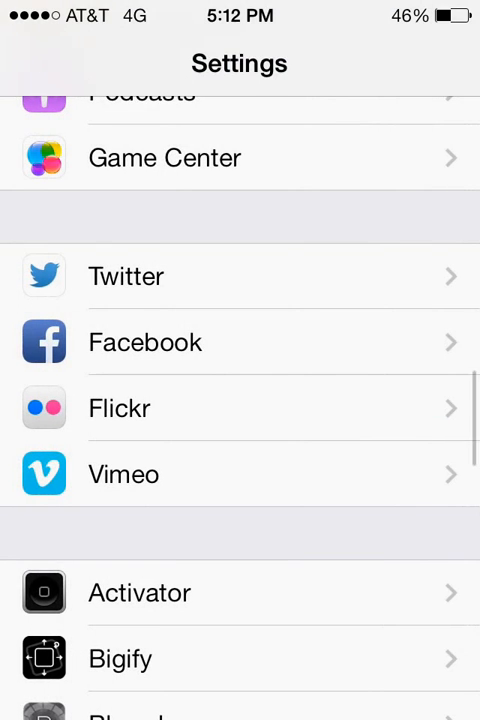
Exit Settings to the home screen with the Home button.
key(Home)
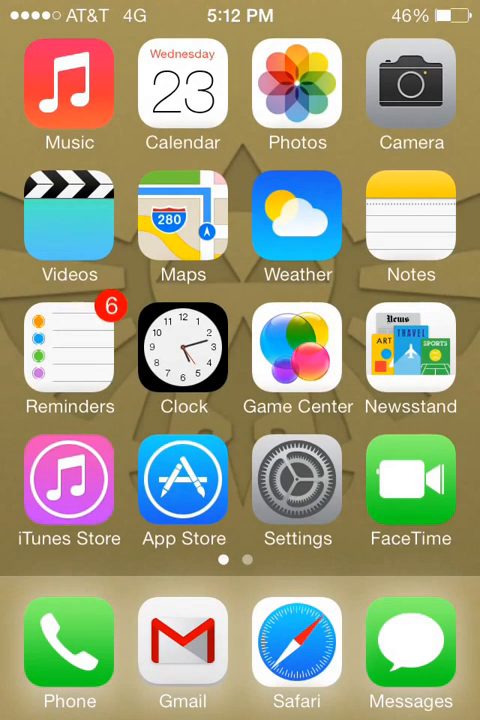